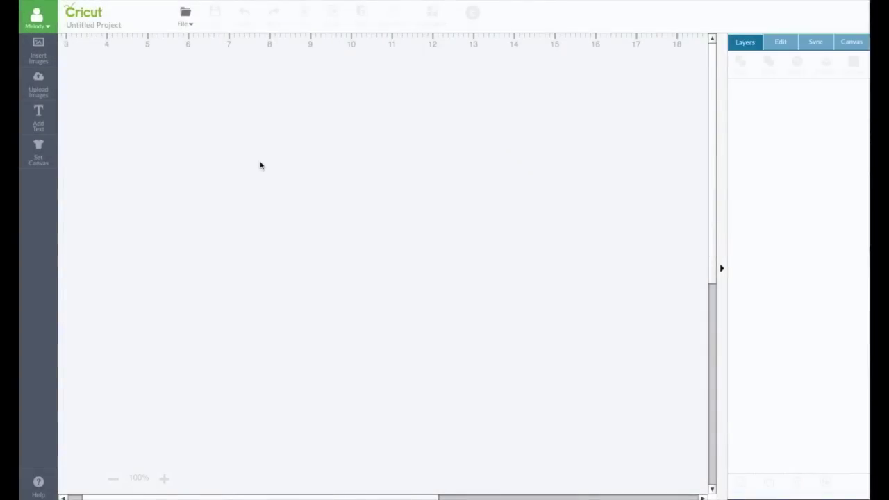
# Step: Open the Insert Images library on the empty project canvas
pyautogui.click(40, 59)
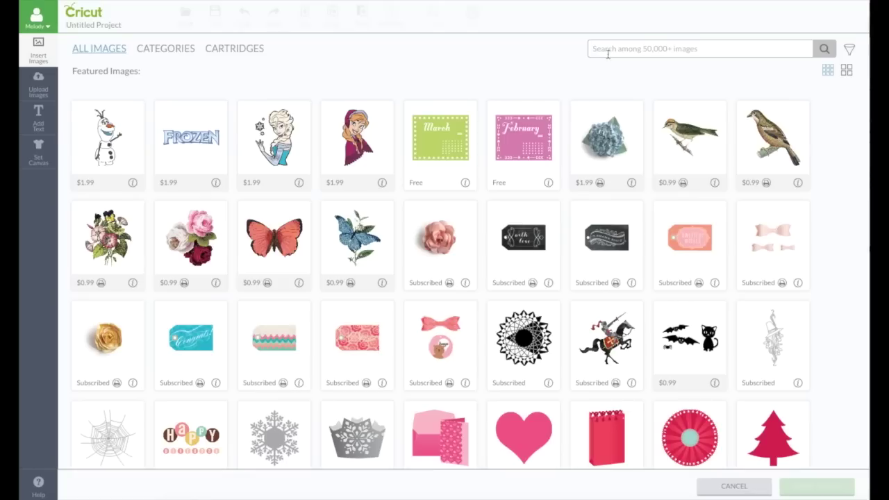
# Step: Search images for 'shamrock' and insert the rainbow-with-shamrock design
pyautogui.click(643, 47)
pyautogui.write('shamrock')
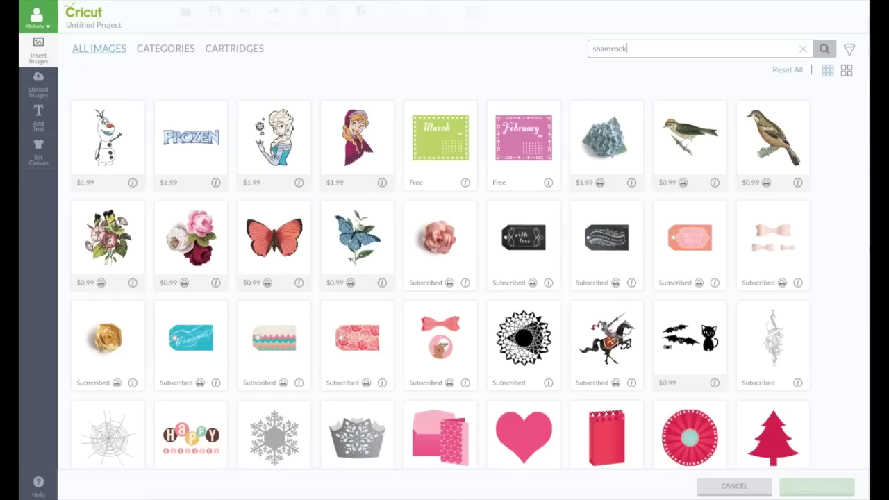
pyautogui.click(834, 57)
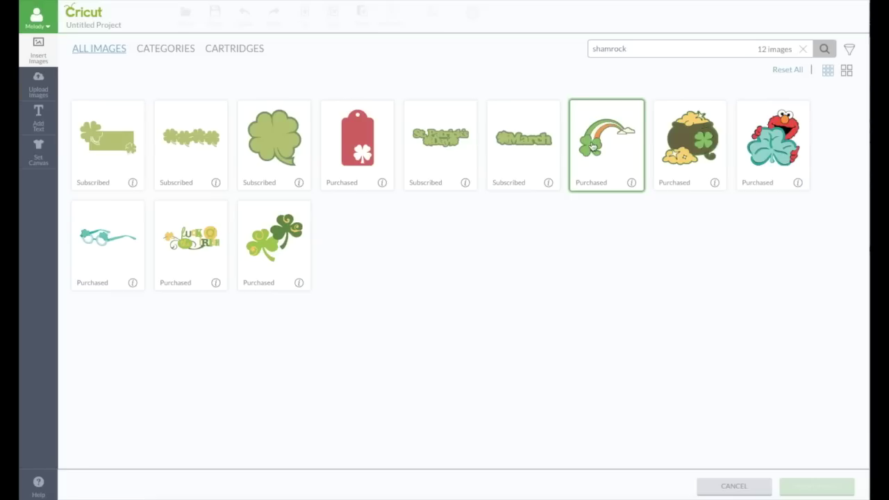
pyautogui.click(604, 157)
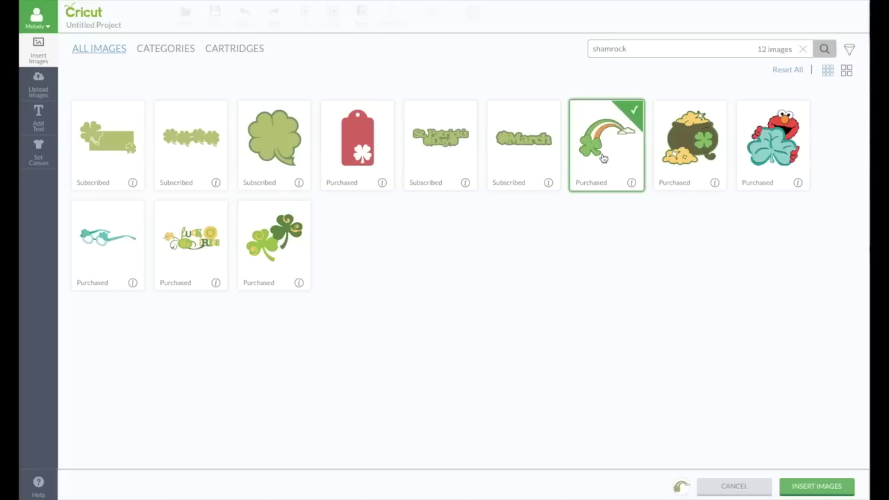
pyautogui.click(812, 487)
# Step: Enlarge and reposition the rainbow image, then ungroup it into separate layers
pyautogui.moveTo(270, 113); pyautogui.dragTo(257, 111)
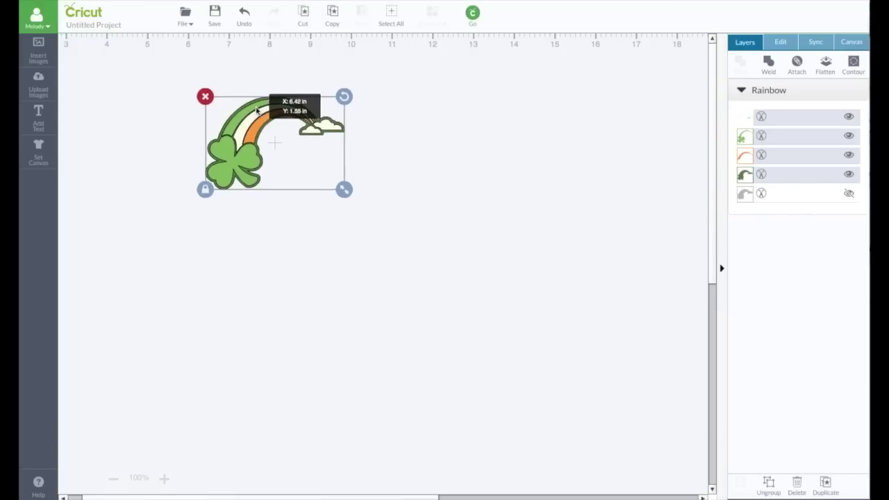
pyautogui.moveTo(350, 197); pyautogui.dragTo(489, 347)
pyautogui.moveTo(278, 280); pyautogui.dragTo(241, 264)
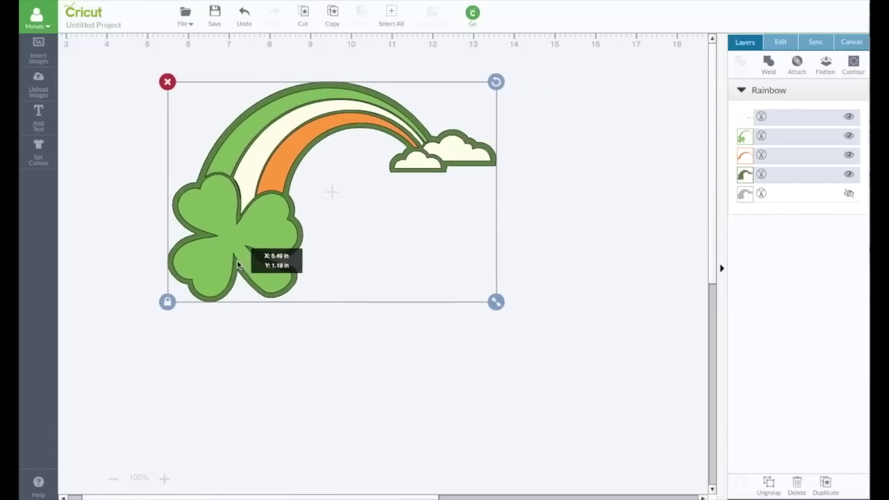
pyautogui.click(769, 485)
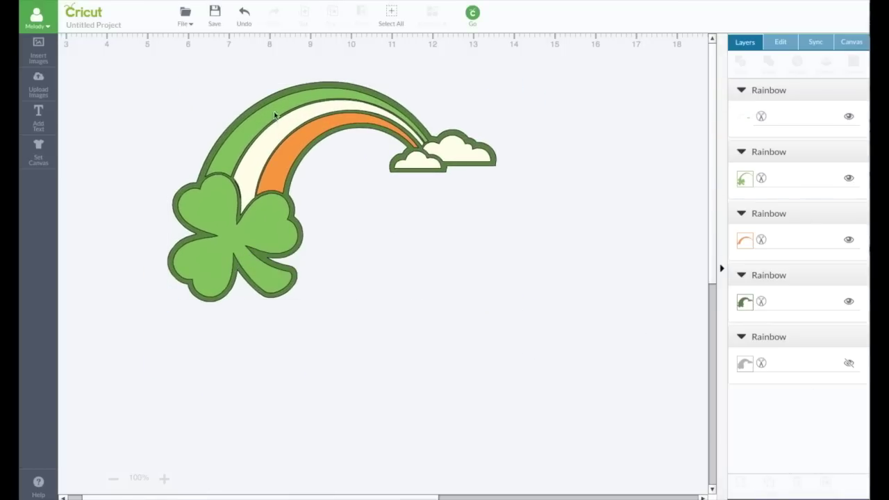
# Step: Delete the dark green, orange and cream layers, keeping the light green shamrock at top left
pyautogui.moveTo(275, 119); pyautogui.dragTo(426, 167)
pyautogui.moveTo(233, 135); pyautogui.dragTo(206, 230)
pyautogui.moveTo(333, 137); pyautogui.dragTo(299, 116)
pyautogui.moveTo(255, 197); pyautogui.dragTo(517, 331)
pyautogui.moveTo(165, 69); pyautogui.dragTo(699, 391)
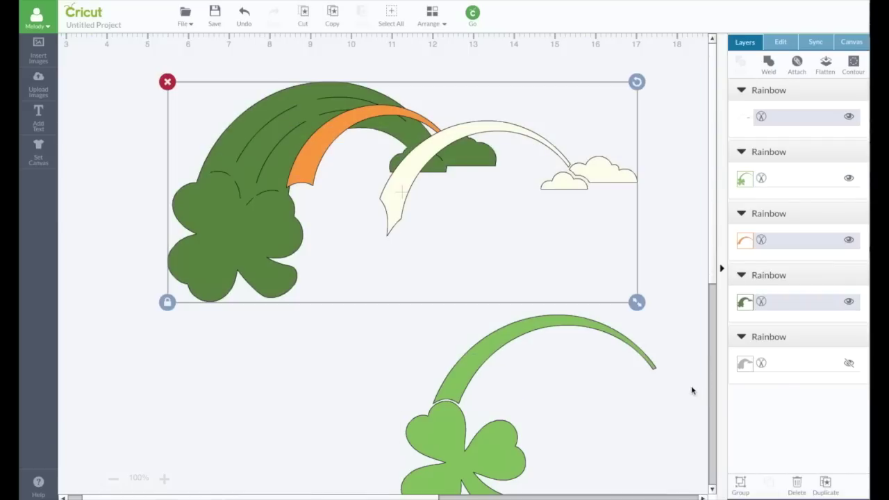
pyautogui.click(167, 82)
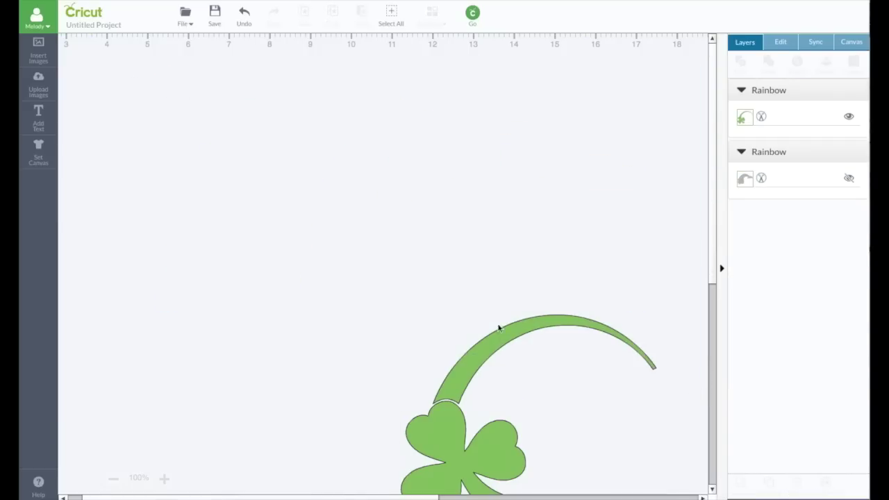
pyautogui.moveTo(476, 353); pyautogui.dragTo(237, 116)
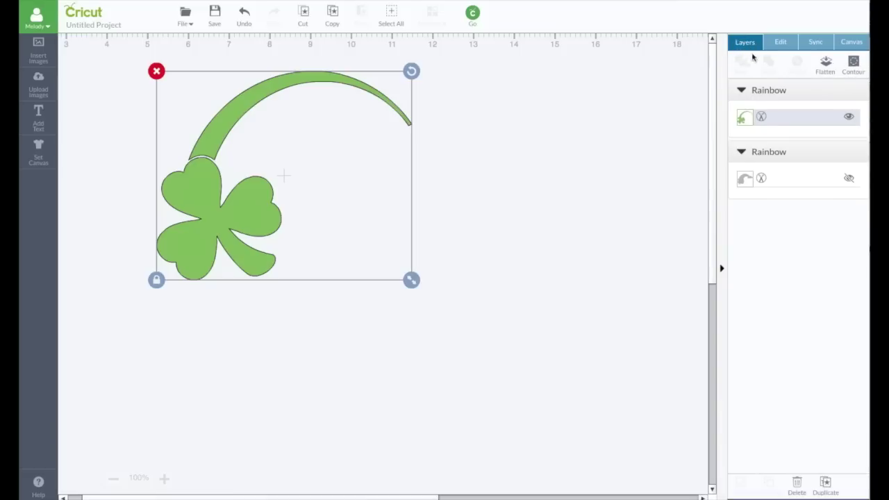
# Step: Contour the light green layer to hide its rainbow arc, leaving just the shamrock
pyautogui.click(854, 64)
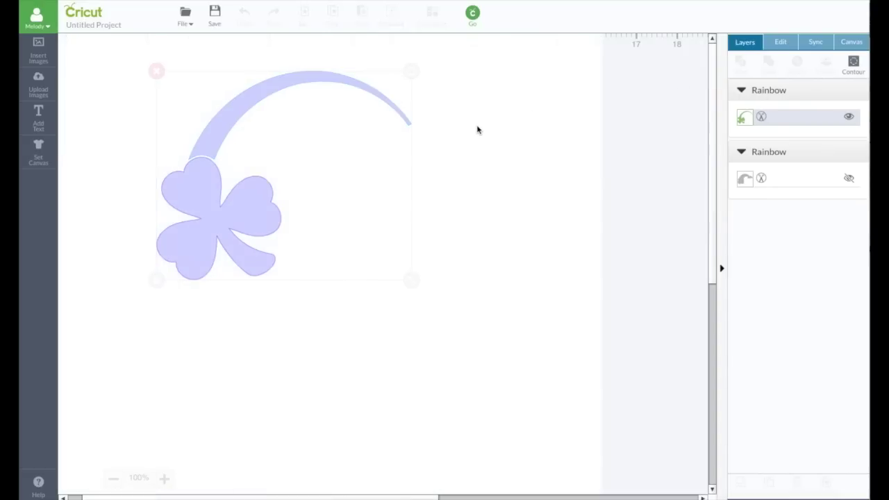
pyautogui.click(478, 129)
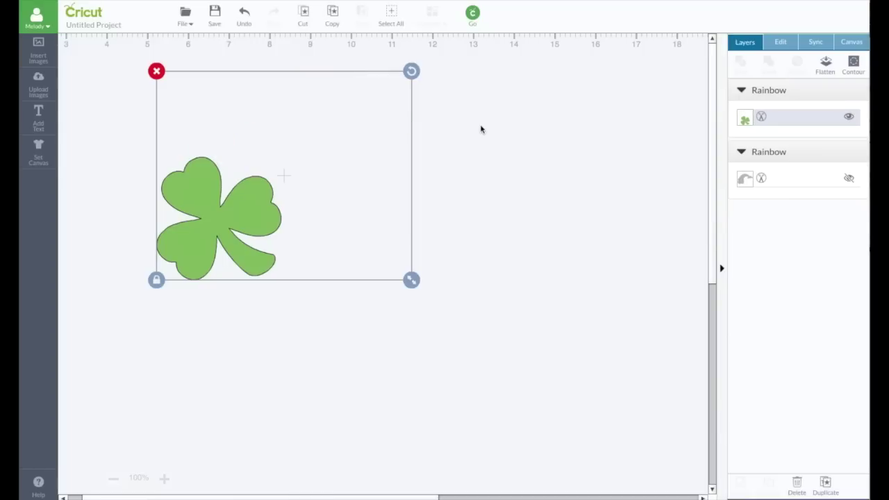
pyautogui.click(478, 130)
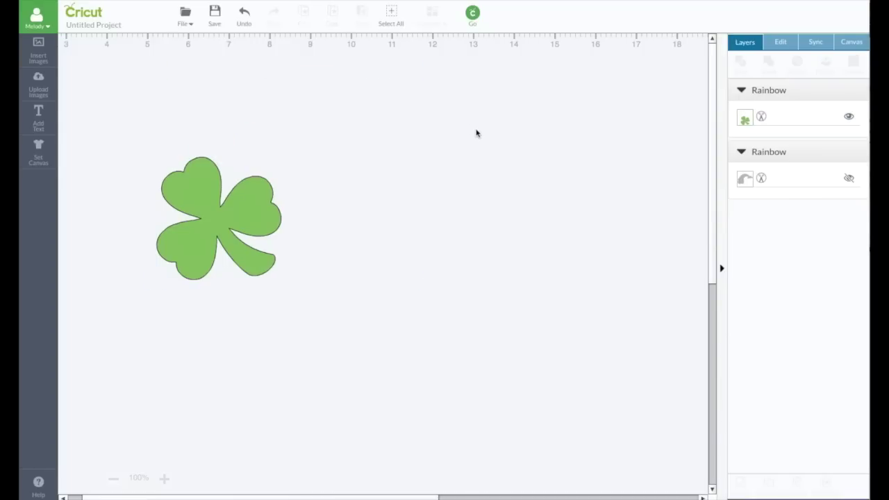
pyautogui.click(248, 210)
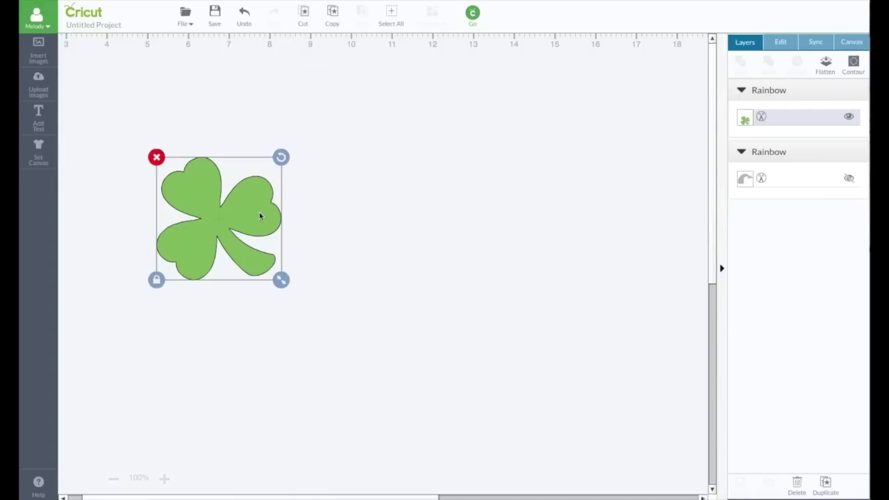
# Step: Nudge the shamrock up and rotate it upright
pyautogui.moveTo(252, 216); pyautogui.dragTo(253, 194)
pyautogui.moveTo(283, 135); pyautogui.dragTo(321, 187)
pyautogui.click(376, 190)
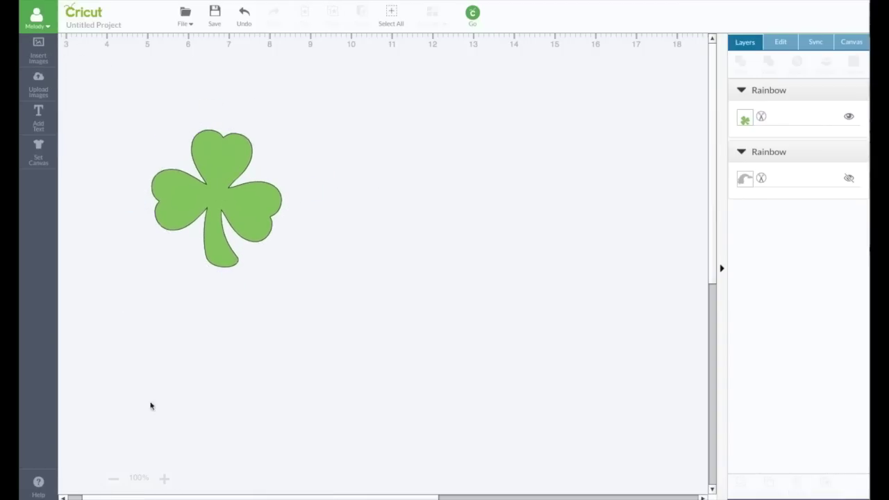
# Step: Turn on the grid over the canvas
pyautogui.moveTo(171, 493); pyautogui.dragTo(191, 493)
pyautogui.scroll(-5, 709, 157)
pyautogui.scroll(5, 709, 163)
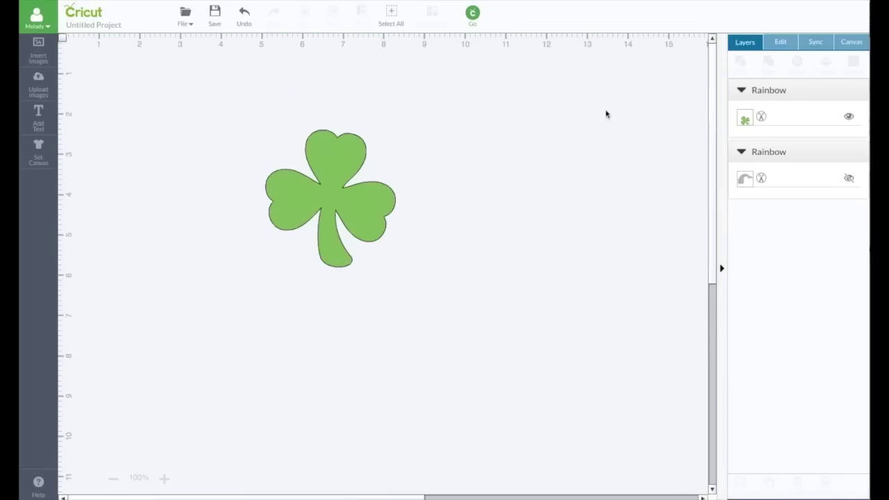
pyautogui.click(62, 38)
# Step: Duplicate the shamrock and place the copy to the right of the original
pyautogui.moveTo(347, 188); pyautogui.dragTo(242, 135)
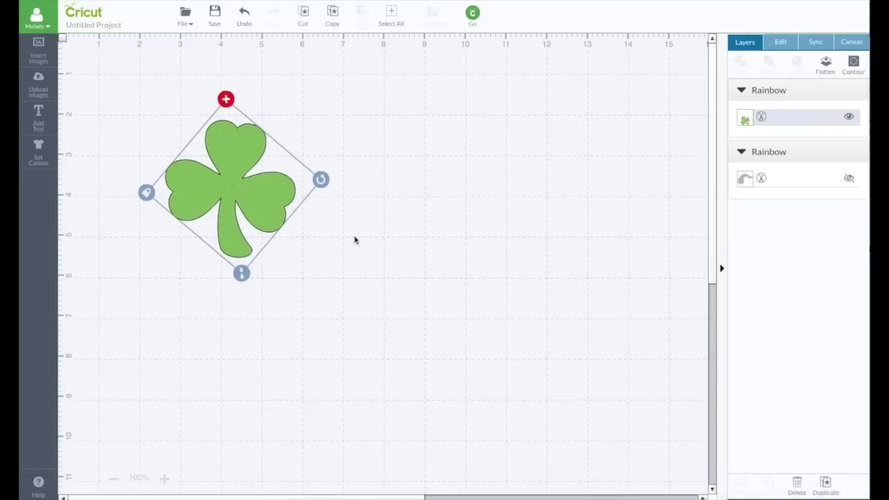
pyautogui.click(357, 258)
pyautogui.click(247, 203)
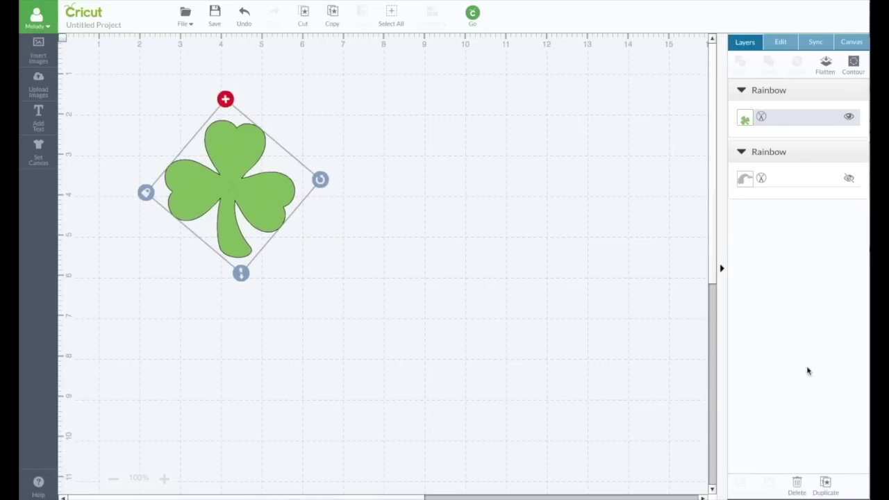
pyautogui.click(827, 484)
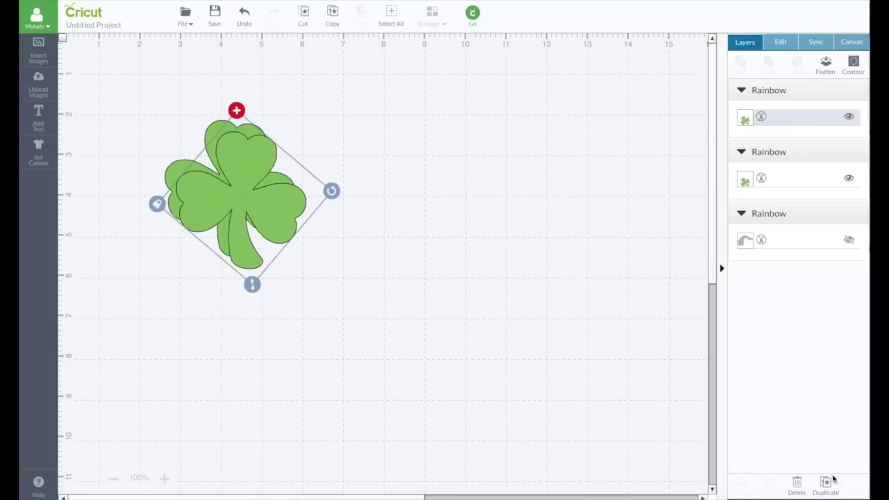
pyautogui.moveTo(261, 200); pyautogui.dragTo(506, 205)
# Step: Enlarge both shamrocks to matching size and spread them further apart
pyautogui.click(258, 197)
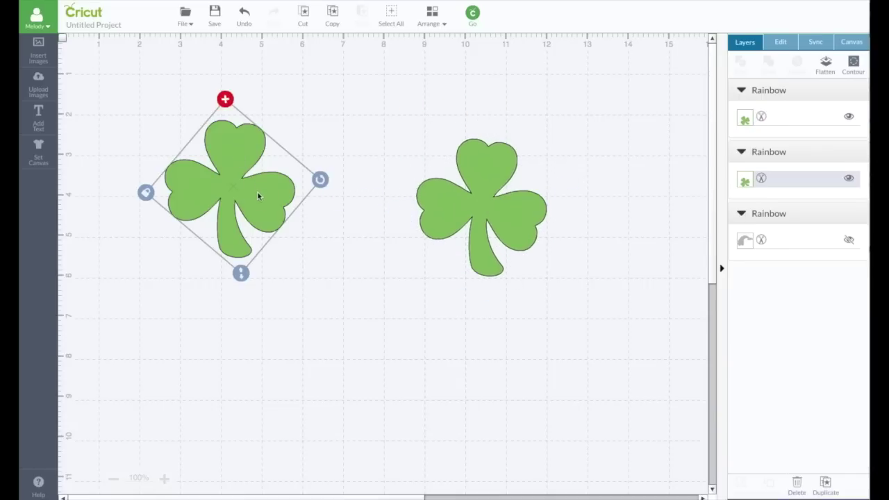
pyautogui.moveTo(245, 275); pyautogui.dragTo(254, 400)
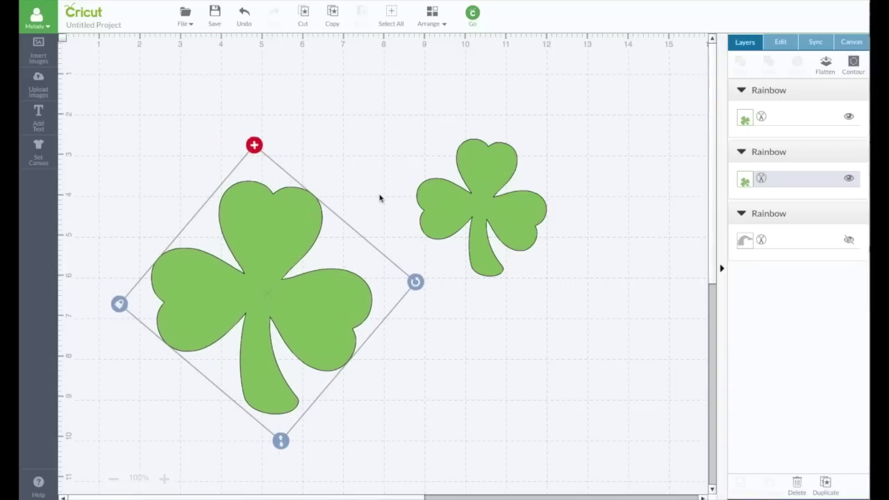
pyautogui.click(452, 193)
pyautogui.moveTo(493, 292); pyautogui.dragTo(515, 413)
pyautogui.moveTo(473, 257); pyautogui.dragTo(512, 252)
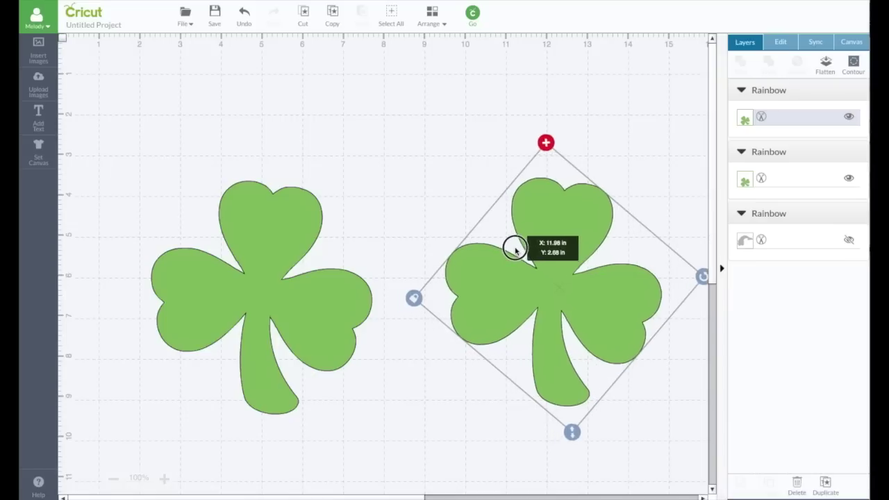
pyautogui.moveTo(282, 266); pyautogui.dragTo(252, 222)
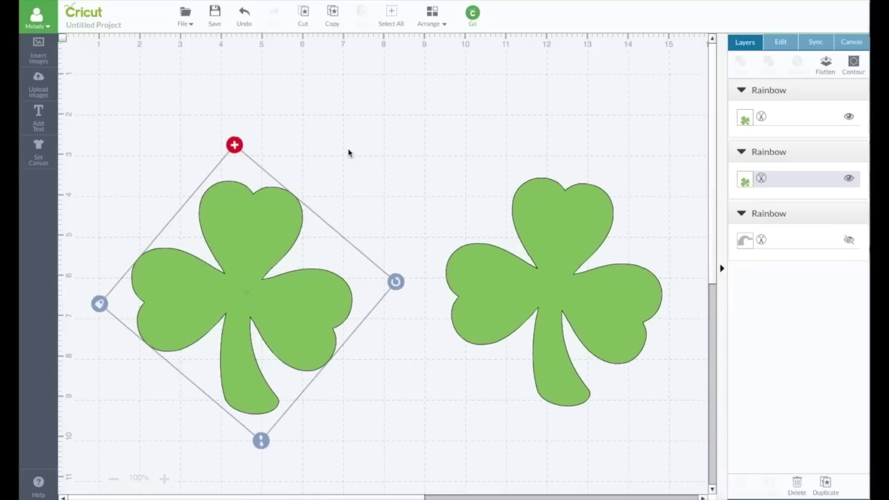
pyautogui.click(39, 50)
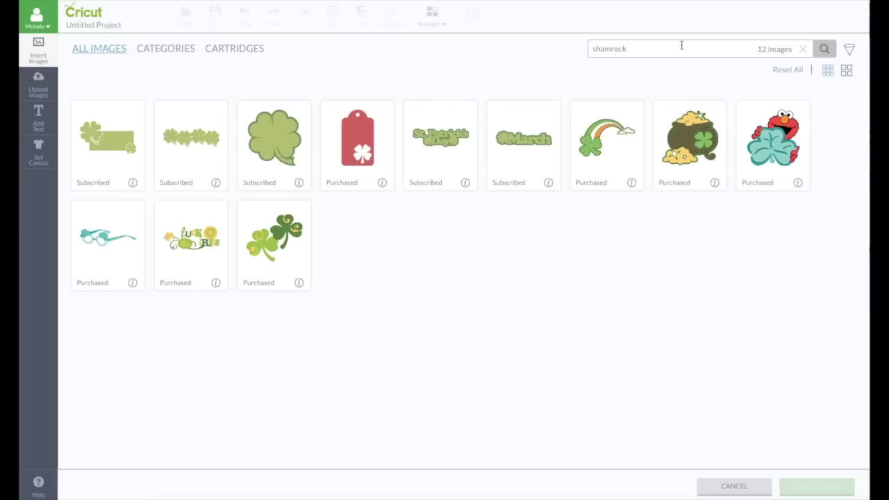
# Step: Clear the search and insert the plain Note Card rectangle from Cricut Craft Room Basics
pyautogui.click(683, 50)
pyautogui.click(804, 49)
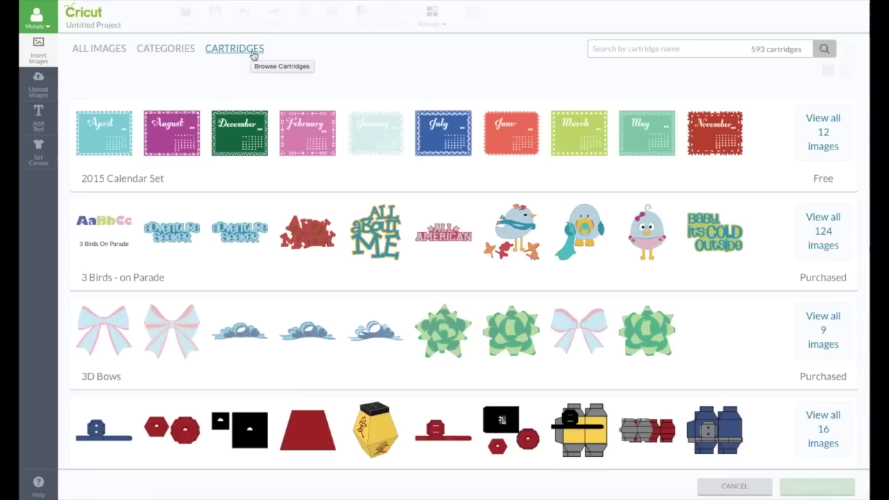
pyautogui.click(601, 48)
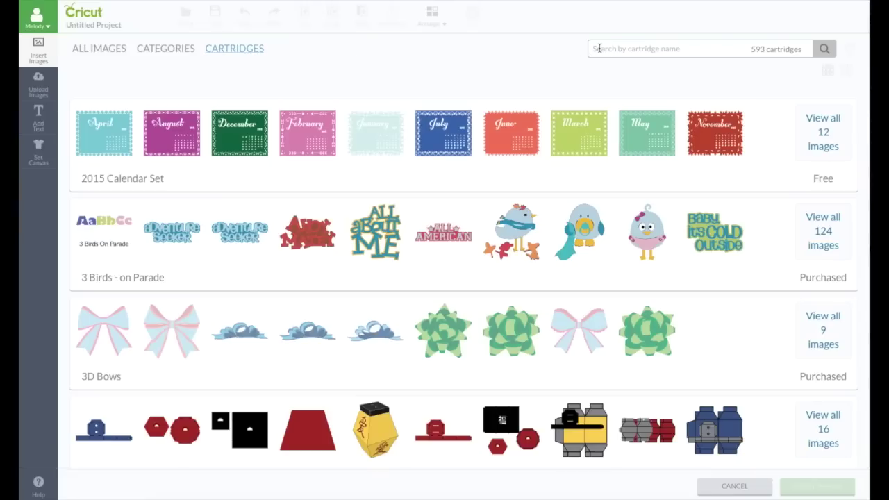
pyautogui.write('c')
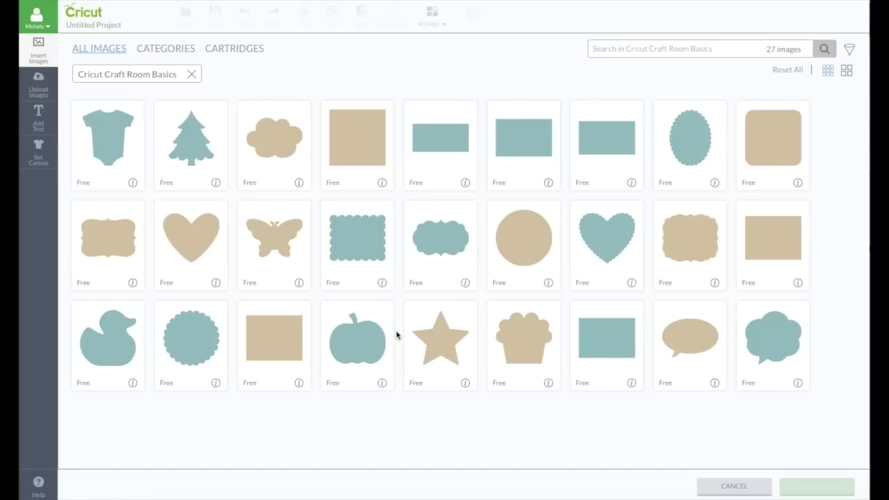
pyautogui.click(448, 138)
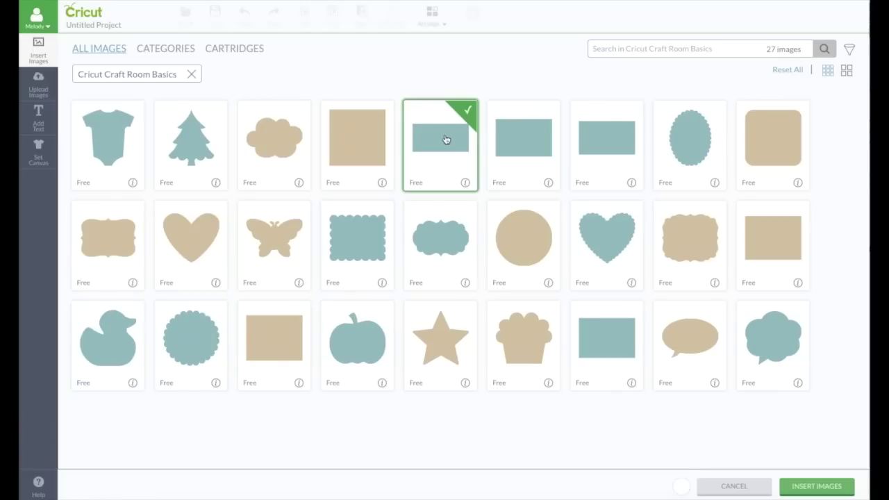
pyautogui.click(824, 491)
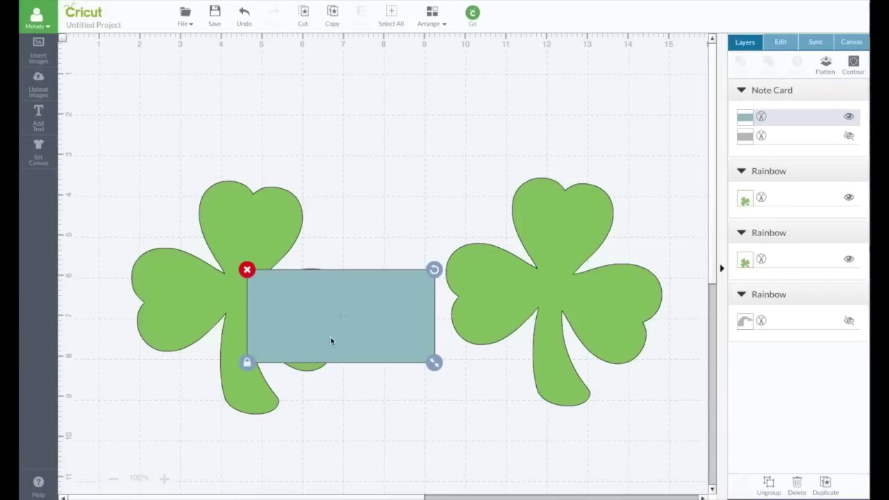
# Step: Unlock proportions and flatten the rectangle into a 4.78 × 0.76 in strip across the left shamrock
pyautogui.moveTo(331, 341); pyautogui.dragTo(241, 330)
pyautogui.moveTo(343, 355); pyautogui.dragTo(387, 362)
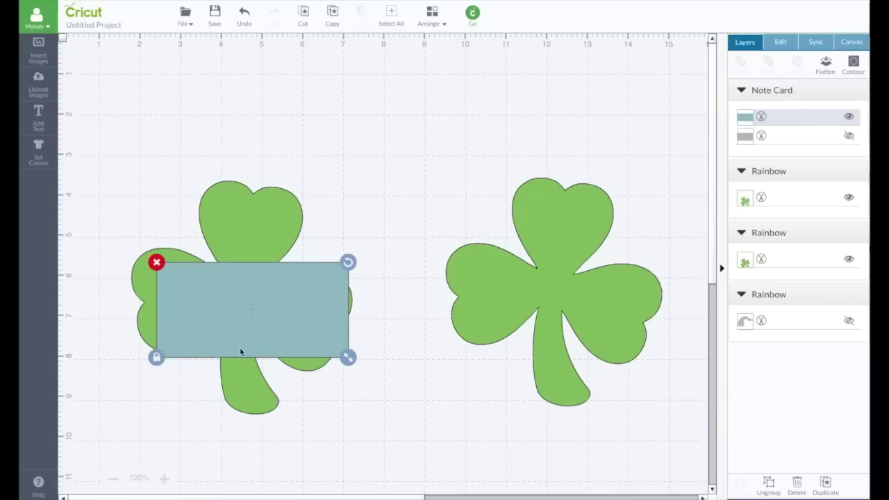
pyautogui.click(156, 357)
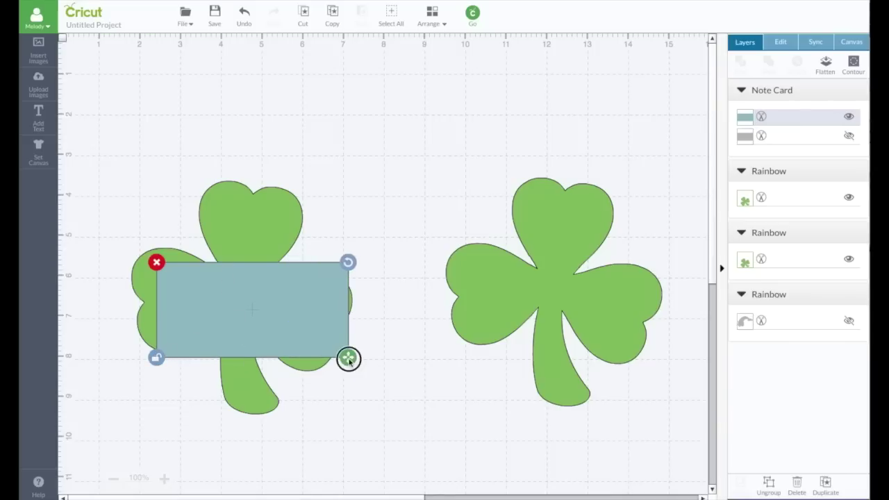
pyautogui.moveTo(348, 358); pyautogui.dragTo(351, 294)
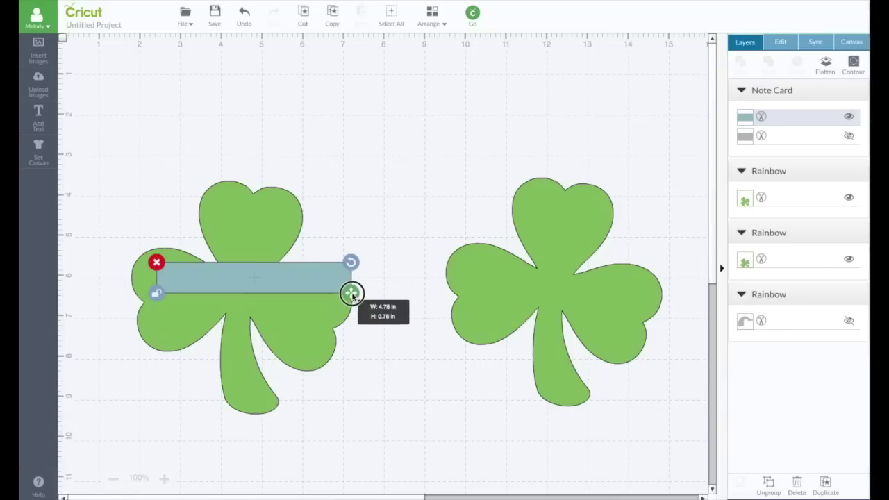
pyautogui.moveTo(352, 294); pyautogui.dragTo(351, 290)
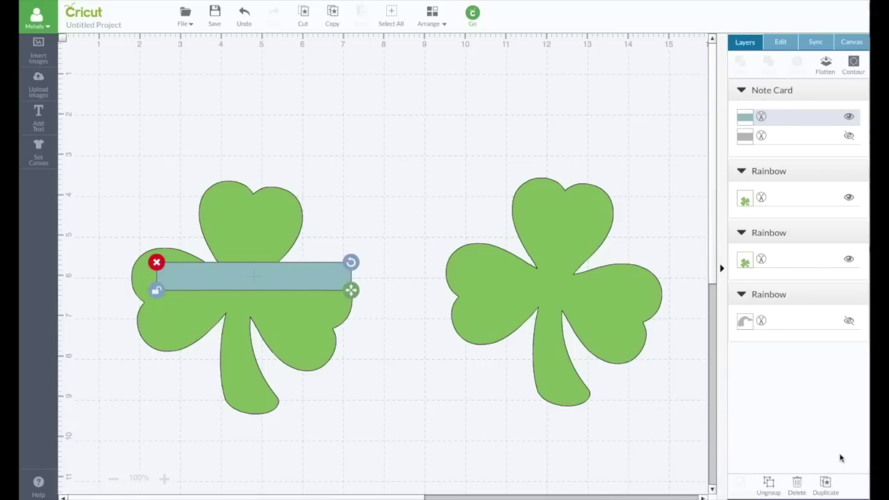
# Step: Duplicate the strip onto the right shamrock and thin the left strip to a 6.19 × 0.15 in bar
pyautogui.click(826, 482)
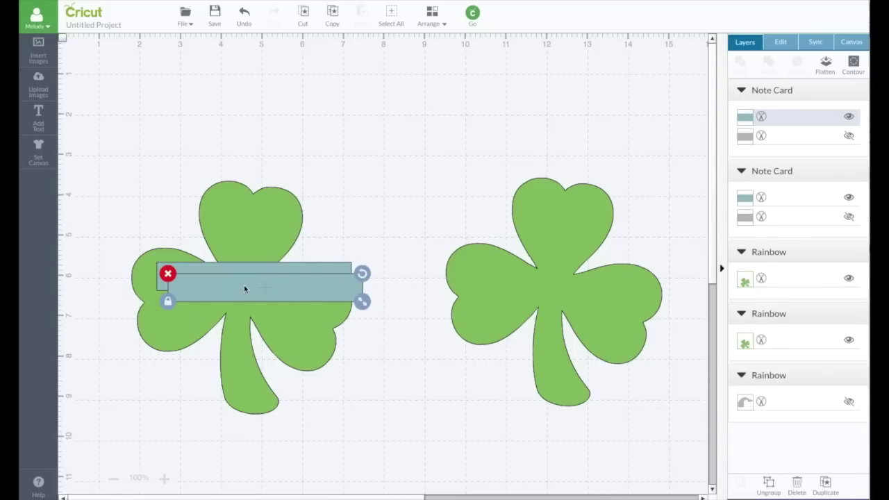
pyautogui.moveTo(244, 284); pyautogui.dragTo(560, 267)
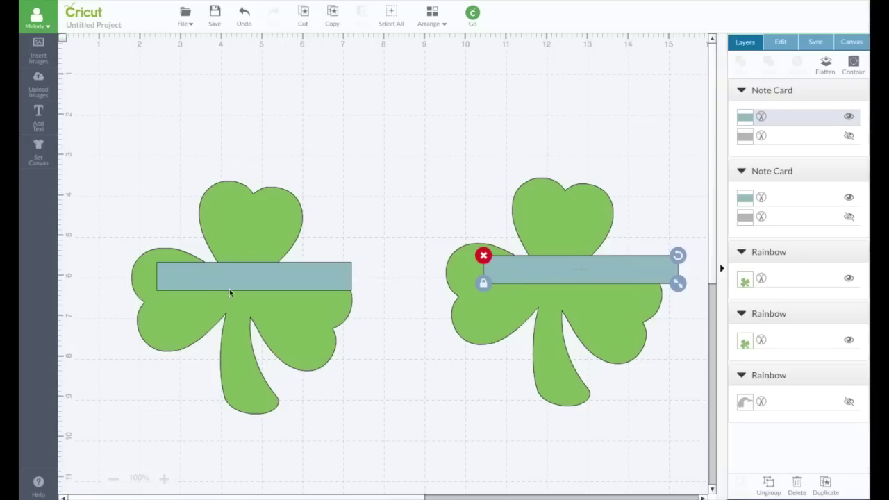
pyautogui.moveTo(280, 272)
pyautogui.mouseDown()
pyautogui.moveTo(250, 278)
pyautogui.moveTo(269, 282)
pyautogui.mouseUp()
pyautogui.moveTo(342, 301); pyautogui.dragTo(379, 299)
pyautogui.moveTo(297, 300); pyautogui.dragTo(289, 299)
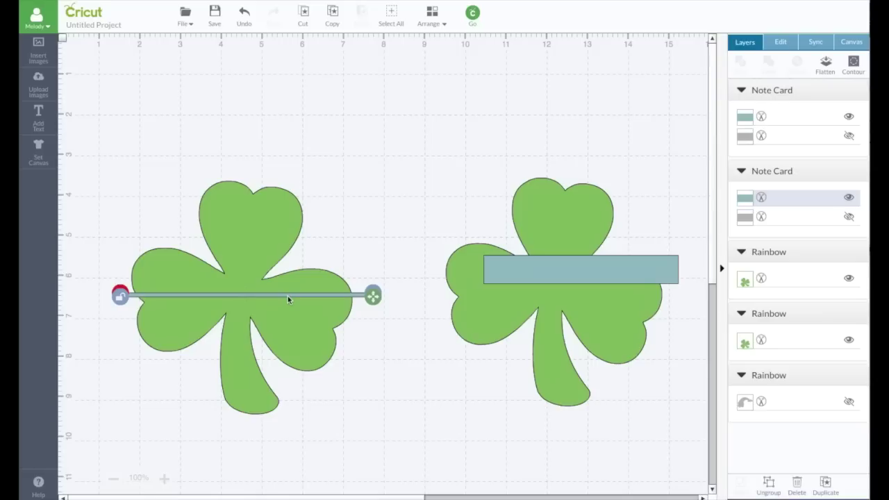
# Step: Slice the thin bar out of the left shamrock and drag the offcut strips away
pyautogui.click(246, 223)
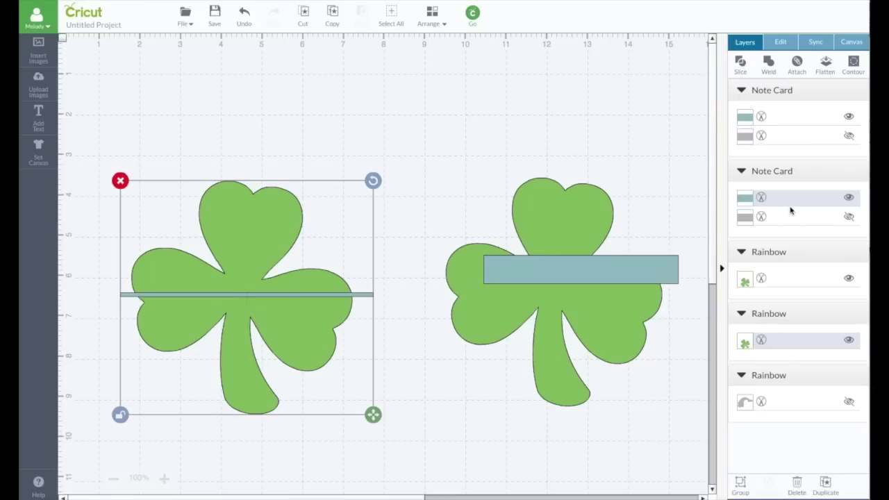
pyautogui.moveTo(347, 265); pyautogui.dragTo(348, 267)
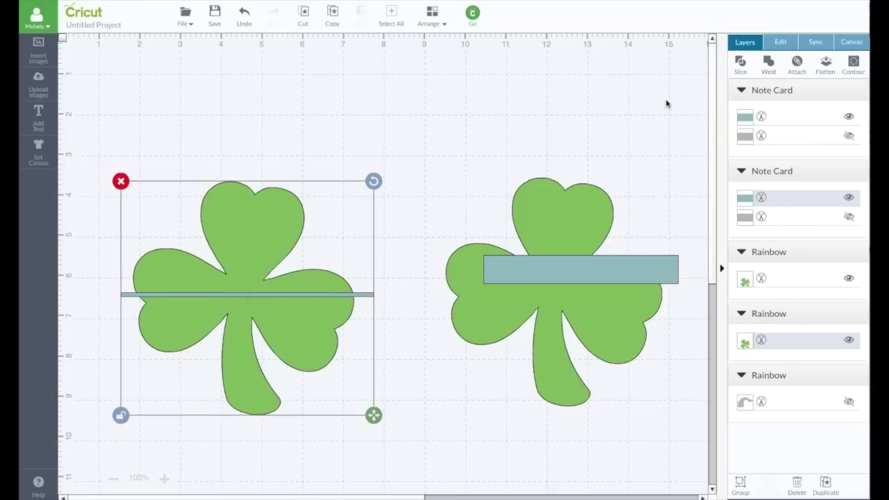
pyautogui.click(740, 63)
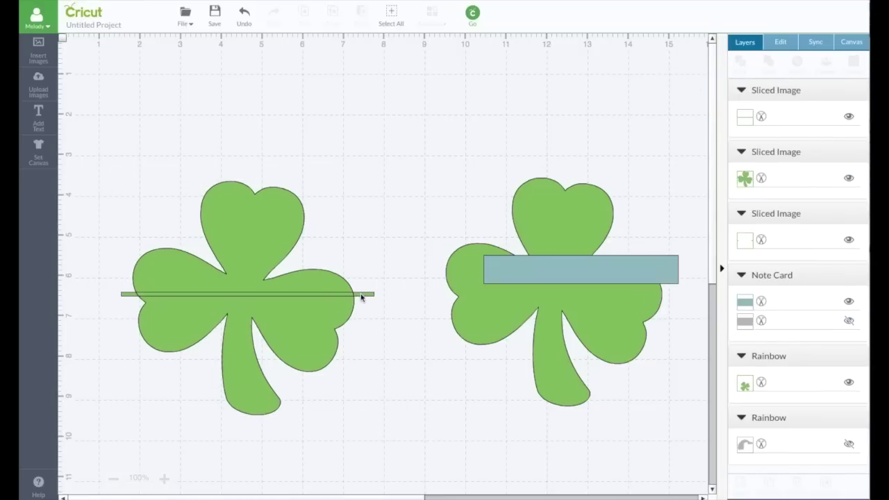
pyautogui.moveTo(362, 298); pyautogui.dragTo(384, 135)
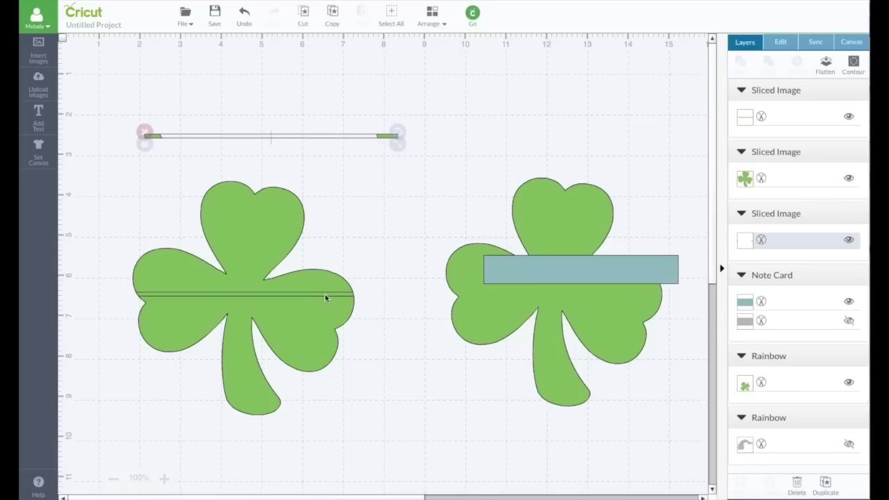
pyautogui.moveTo(325, 298); pyautogui.dragTo(344, 149)
pyautogui.moveTo(281, 311)
pyautogui.mouseDown()
pyautogui.moveTo(278, 319)
pyautogui.moveTo(294, 312)
pyautogui.moveTo(280, 317)
pyautogui.mouseUp()
# Step: Copy the right shamrock's strip onto the left shamrock and stretch it over its lower half
pyautogui.click(514, 276)
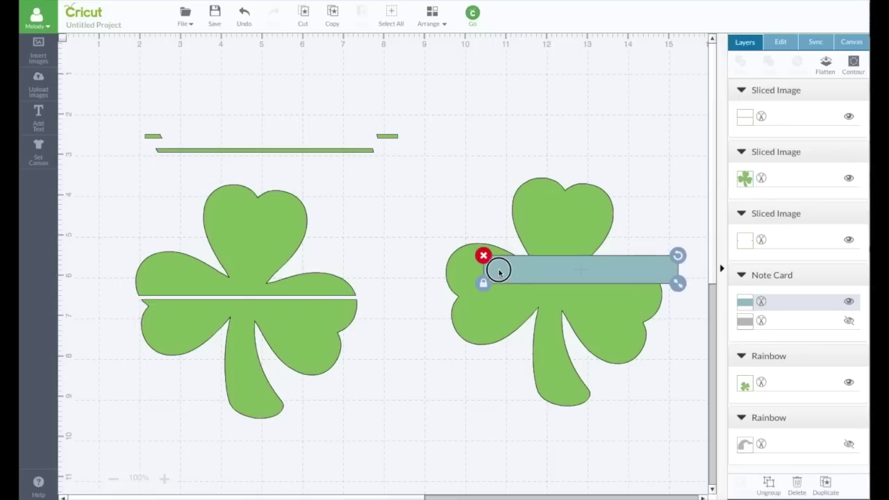
pyautogui.moveTo(489, 264); pyautogui.dragTo(459, 255)
pyautogui.click(826, 486)
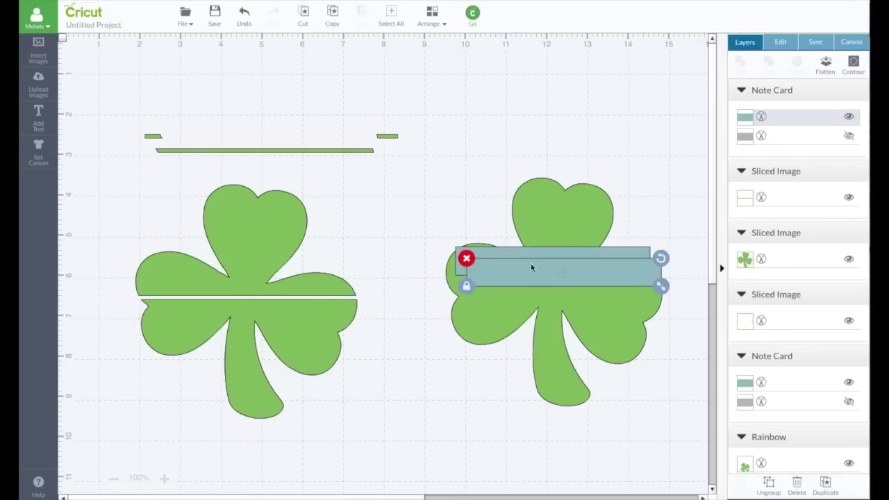
pyautogui.moveTo(531, 265); pyautogui.dragTo(257, 311)
pyautogui.moveTo(328, 324)
pyautogui.mouseDown()
pyautogui.moveTo(373, 328)
pyautogui.moveTo(395, 340)
pyautogui.moveTo(312, 323)
pyautogui.mouseUp()
pyautogui.click(123, 336)
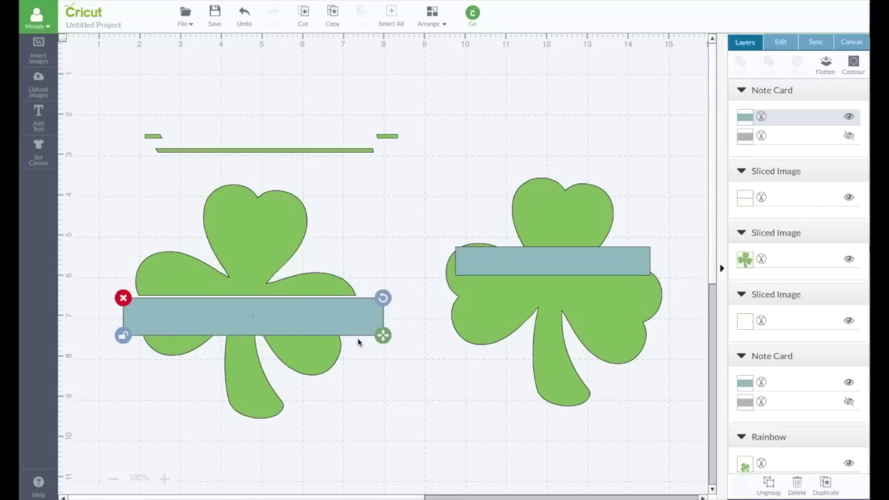
pyautogui.moveTo(383, 336); pyautogui.dragTo(388, 454)
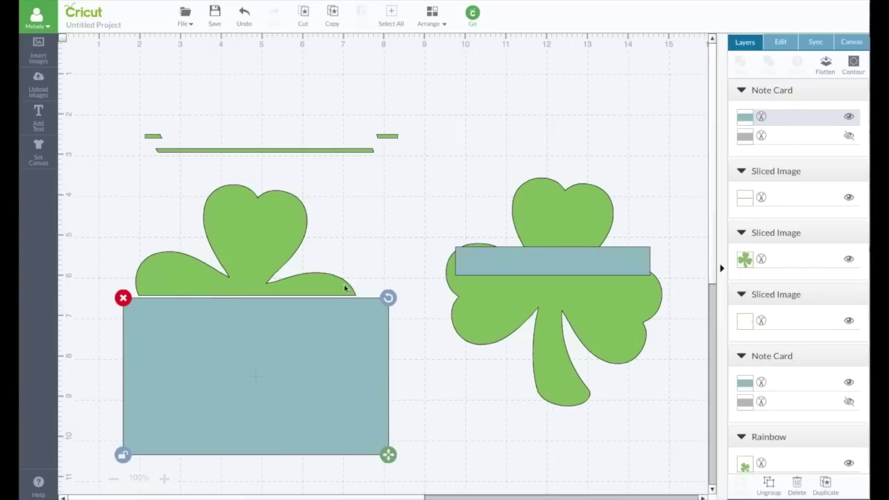
# Step: Slice the left shamrock with the rectangle, delete the offcut, and lower the bottom half
pyautogui.keyDown('shift'); pyautogui.click(289, 281); pyautogui.keyUp('shift')
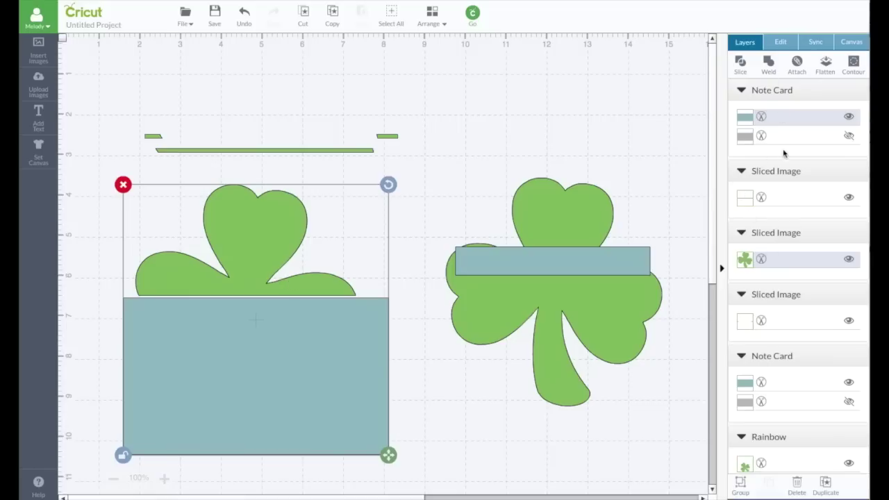
pyautogui.click(742, 64)
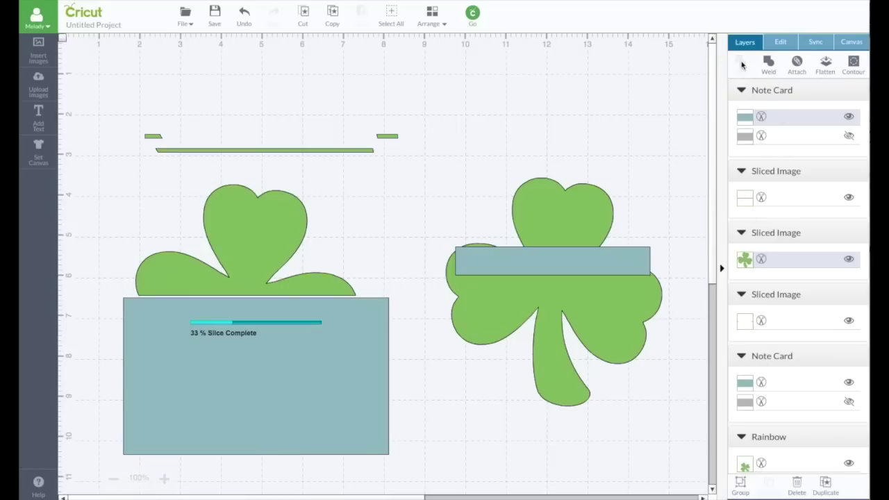
pyautogui.moveTo(361, 340); pyautogui.dragTo(428, 384)
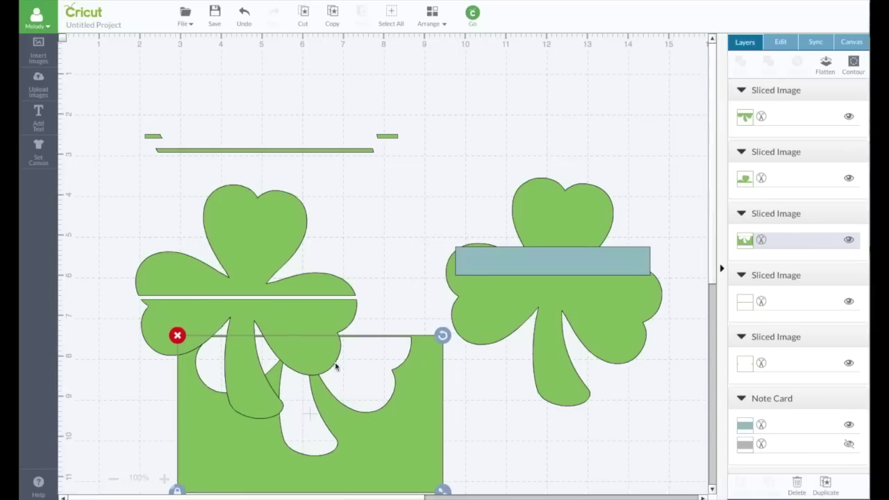
pyautogui.click(178, 336)
pyautogui.moveTo(220, 320); pyautogui.dragTo(216, 350)
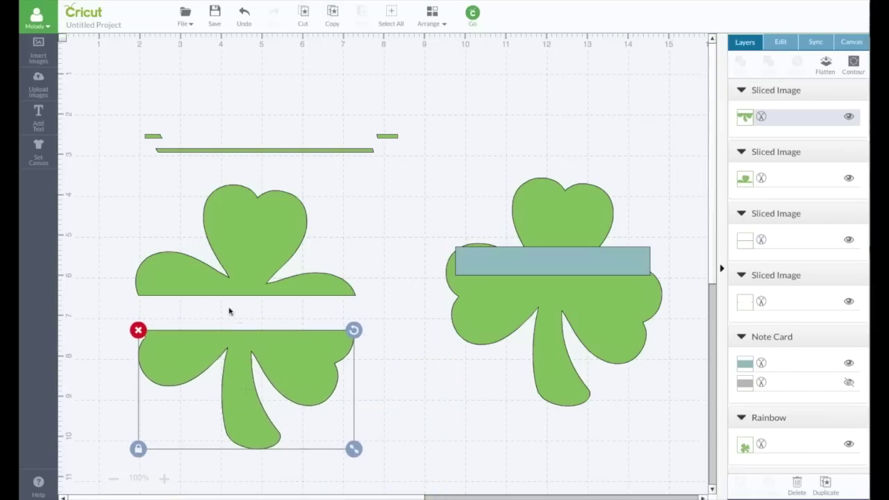
# Step: Duplicate the blue rectangle, park the copy at the bottom, and place the original on the shamrock's middle
pyautogui.click(309, 318)
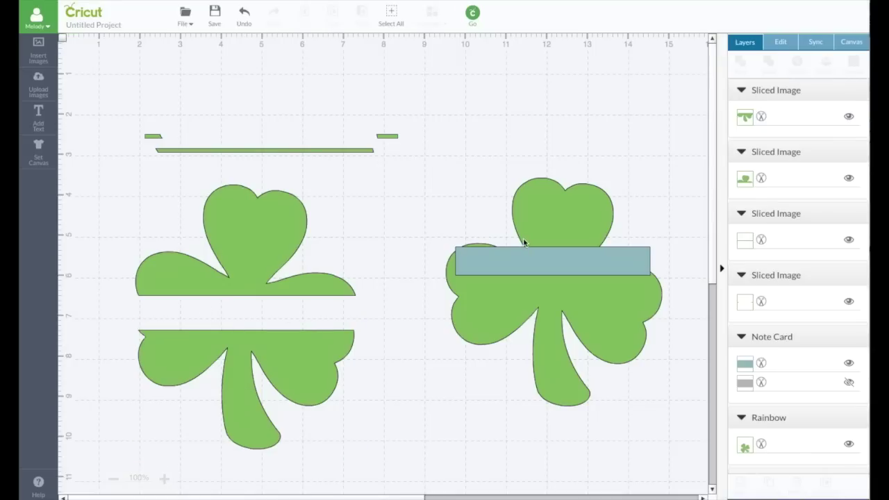
pyautogui.click(531, 264)
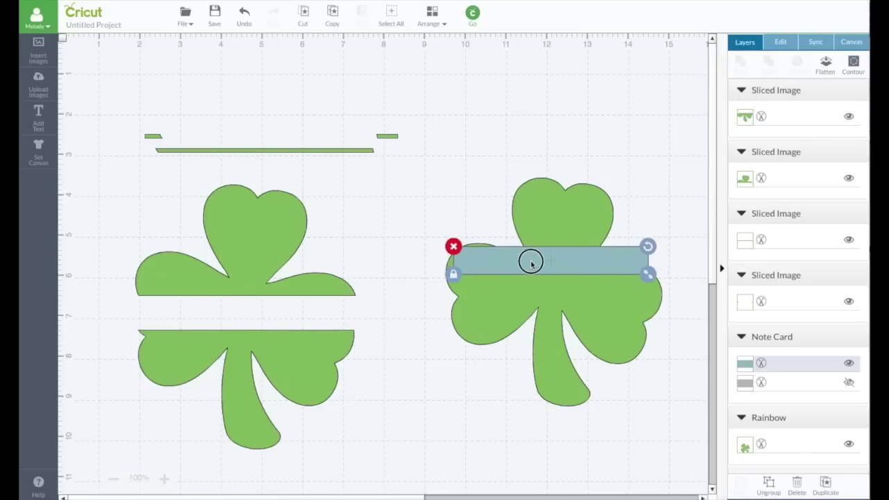
pyautogui.click(825, 484)
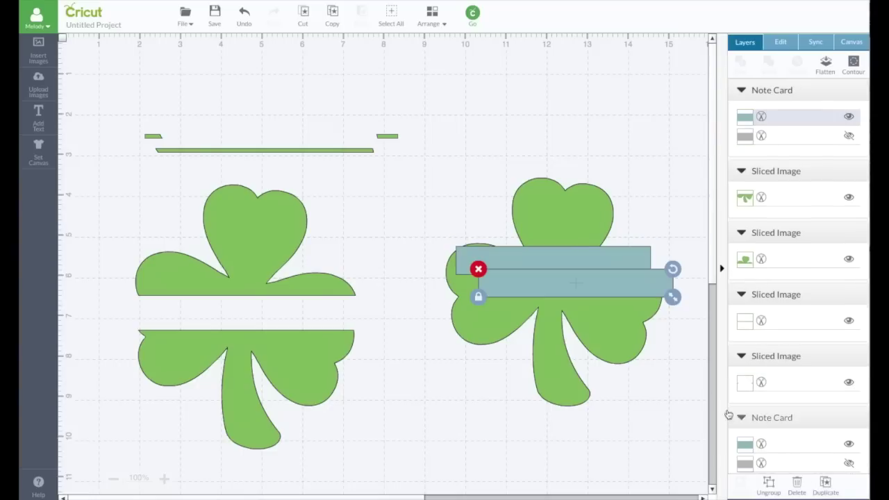
pyautogui.moveTo(587, 293); pyautogui.dragTo(564, 459)
pyautogui.moveTo(572, 263); pyautogui.dragTo(571, 297)
# Step: Resize the rectangle, unproportioned, into a thin bar spanning the shamrock and weld them together
pyautogui.moveTo(650, 309); pyautogui.dragTo(598, 292)
pyautogui.click(457, 302)
pyautogui.moveTo(662, 302); pyautogui.dragTo(630, 293)
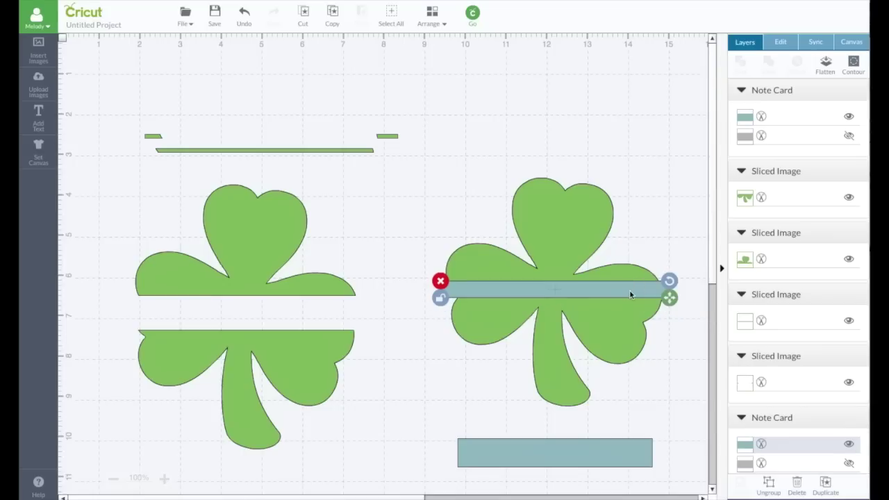
pyautogui.keyDown('shift'); pyautogui.click(572, 231); pyautogui.keyUp('shift')
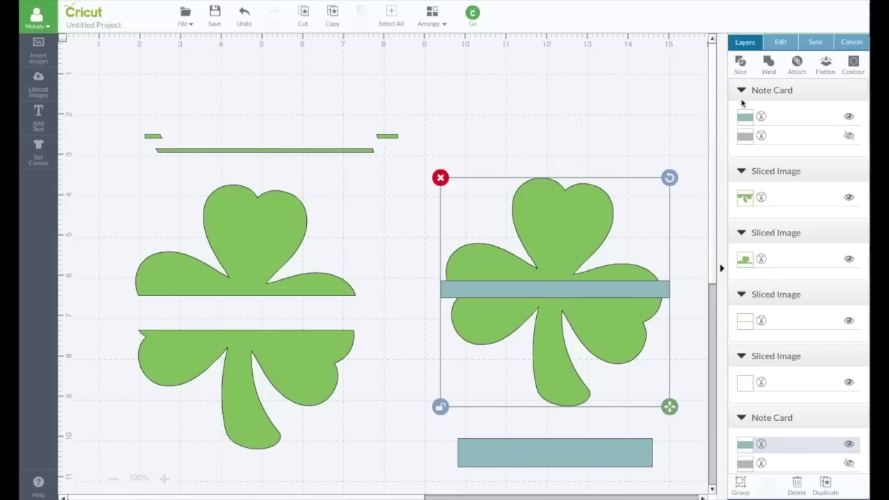
pyautogui.click(769, 63)
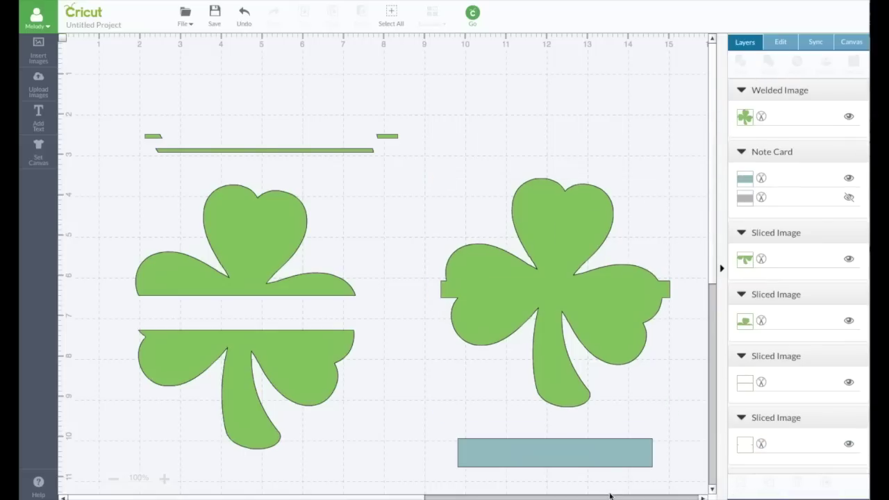
# Step: Place the spare rectangle over the shamrock's band, bring it to front, and stretch it into a thin strip
pyautogui.moveTo(602, 462); pyautogui.dragTo(594, 302)
pyautogui.click(433, 17)
pyautogui.click(445, 95)
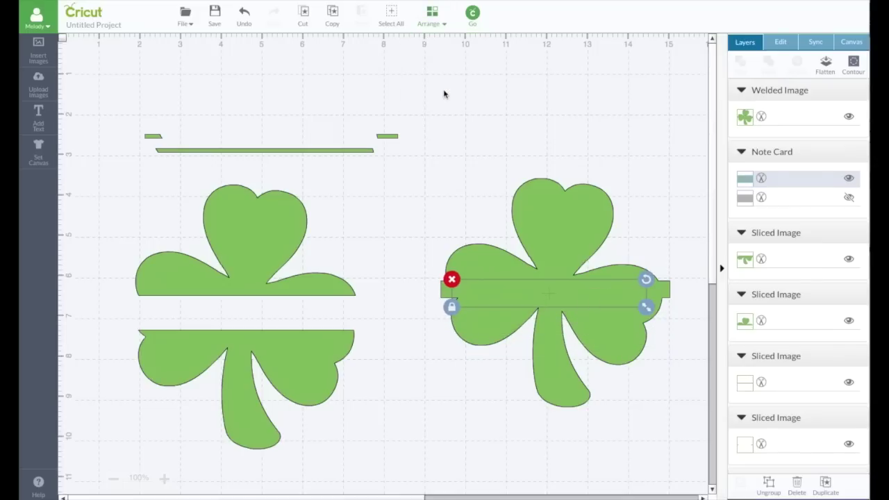
pyautogui.click(451, 309)
pyautogui.moveTo(646, 307)
pyautogui.mouseDown()
pyautogui.moveTo(688, 295)
pyautogui.moveTo(609, 294)
pyautogui.moveTo(685, 295)
pyautogui.moveTo(647, 293)
pyautogui.mouseUp()
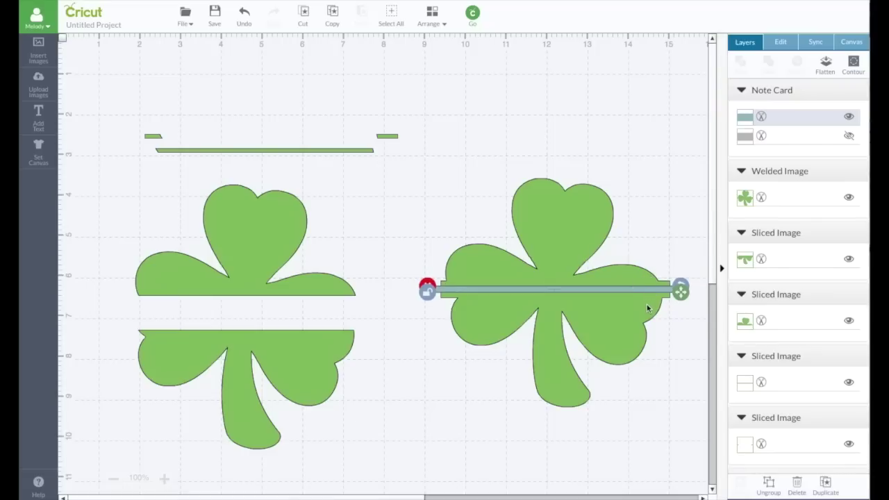
# Step: Slice the thin strip out of the shamrock, move both offcuts below, and raise the shamrock
pyautogui.keyDown('shift'); pyautogui.click(582, 232); pyautogui.keyUp('shift')
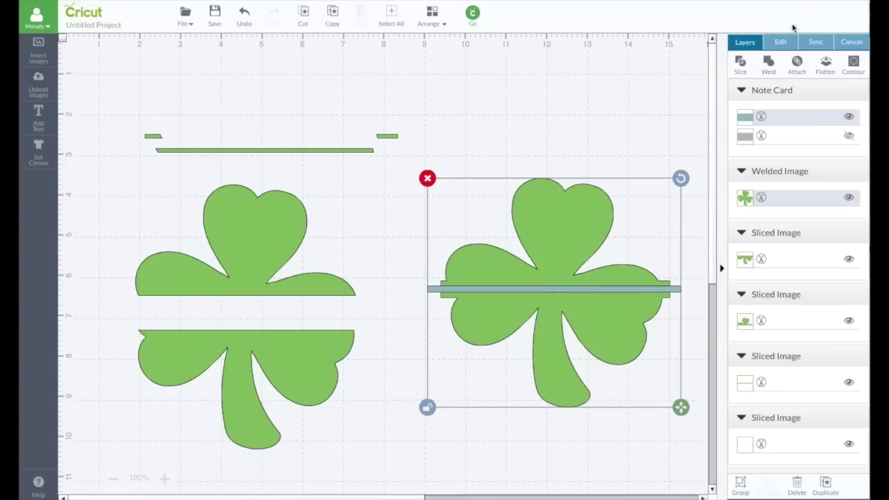
pyautogui.click(740, 65)
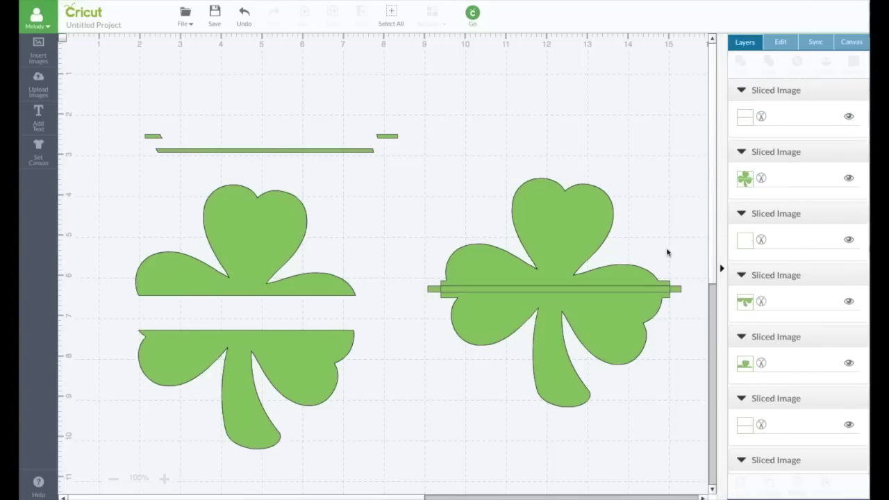
pyautogui.moveTo(635, 295); pyautogui.dragTo(606, 411)
pyautogui.moveTo(678, 291); pyautogui.dragTo(649, 443)
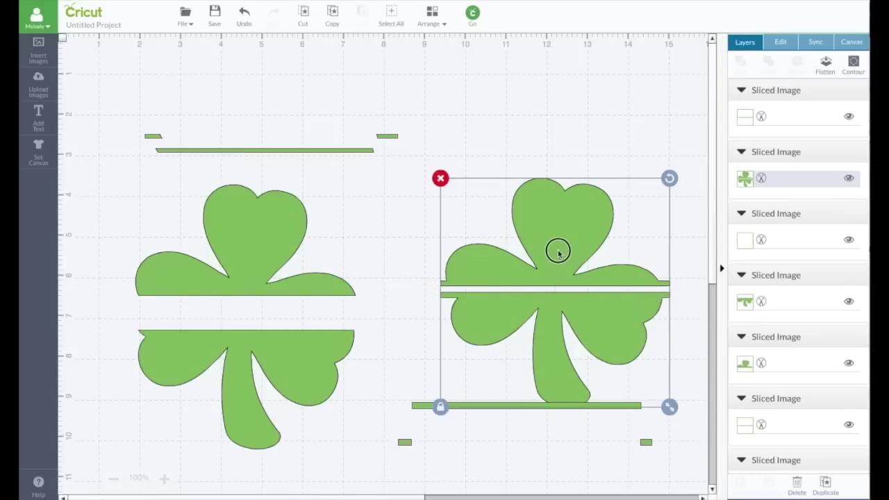
pyautogui.moveTo(557, 246); pyautogui.dragTo(557, 167)
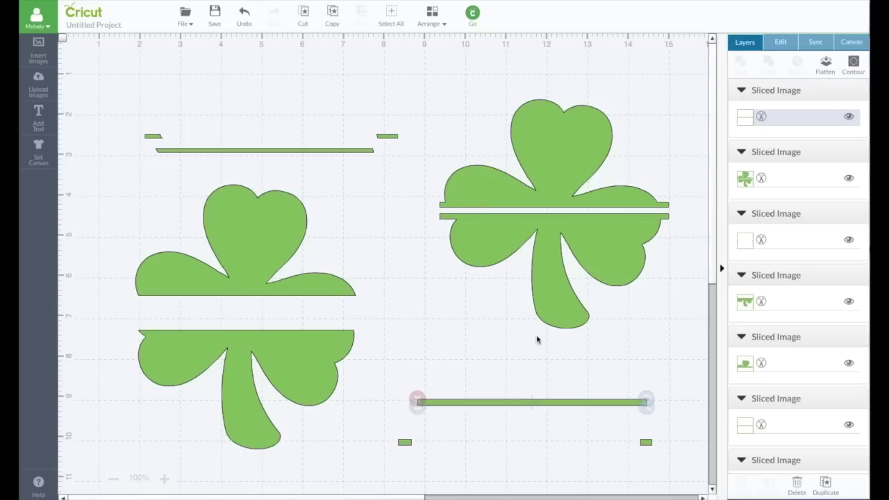
# Step: Insert a plain rectangle image and widen it over the right shamrock's lower part
pyautogui.click(50, 57)
pyautogui.click(431, 144)
pyautogui.click(806, 487)
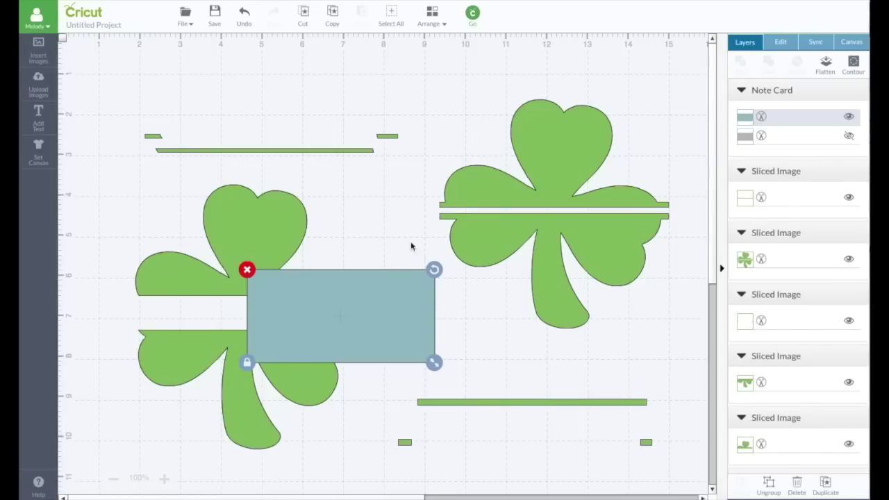
pyautogui.moveTo(378, 317); pyautogui.dragTo(560, 257)
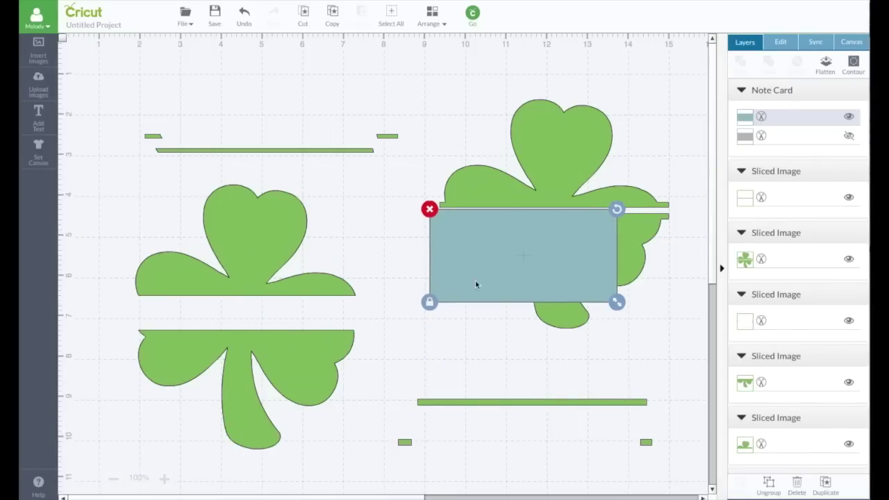
pyautogui.click(430, 304)
pyautogui.moveTo(617, 302); pyautogui.dragTo(681, 343)
# Step: Slice the right shamrock with the rectangle and delete the leftover rectangle piece
pyautogui.keyDown('shift'); pyautogui.click(560, 150); pyautogui.keyUp('shift')
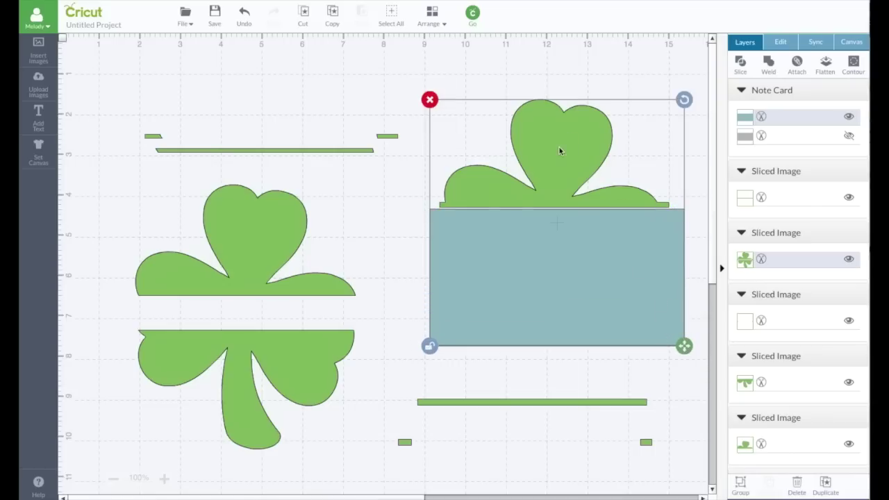
pyautogui.click(740, 63)
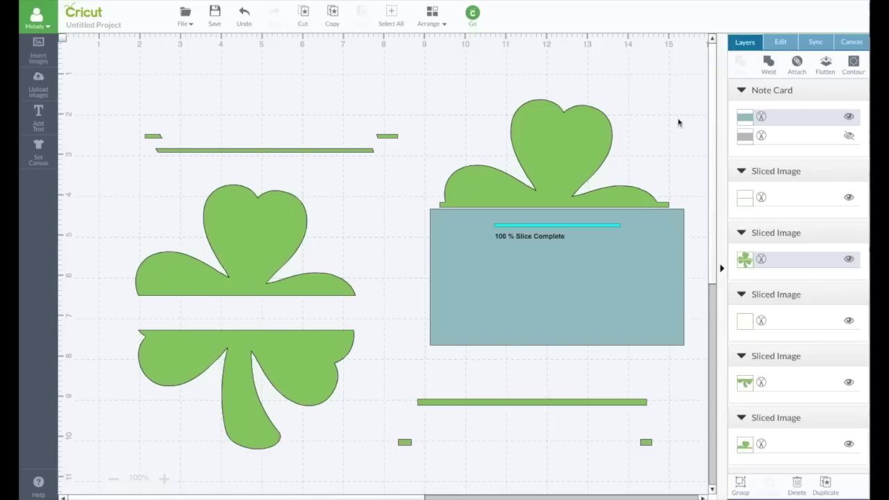
pyautogui.moveTo(663, 256); pyautogui.dragTo(625, 418)
pyautogui.click(381, 367)
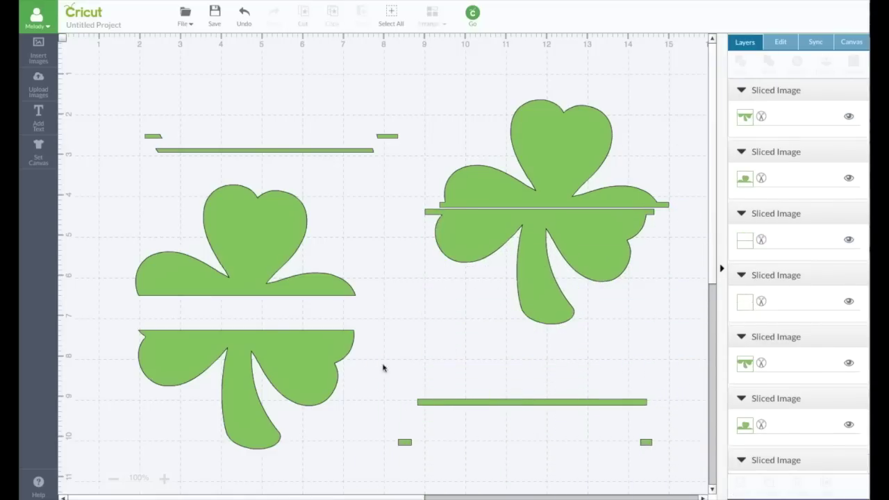
# Step: Align the right shamrock's lower half under the top half and drop it slightly to widen the gap
pyautogui.moveTo(534, 244); pyautogui.dragTo(548, 262)
pyautogui.click(427, 193)
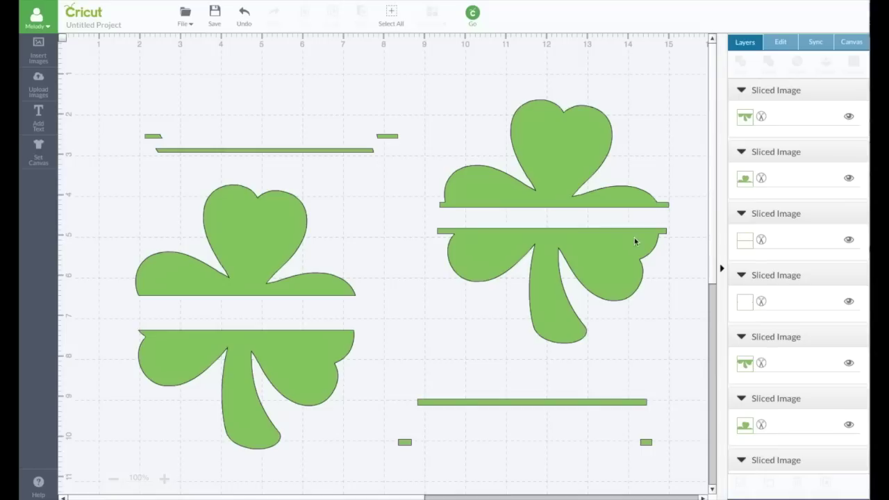
pyautogui.moveTo(627, 243); pyautogui.dragTo(627, 252)
pyautogui.click(381, 255)
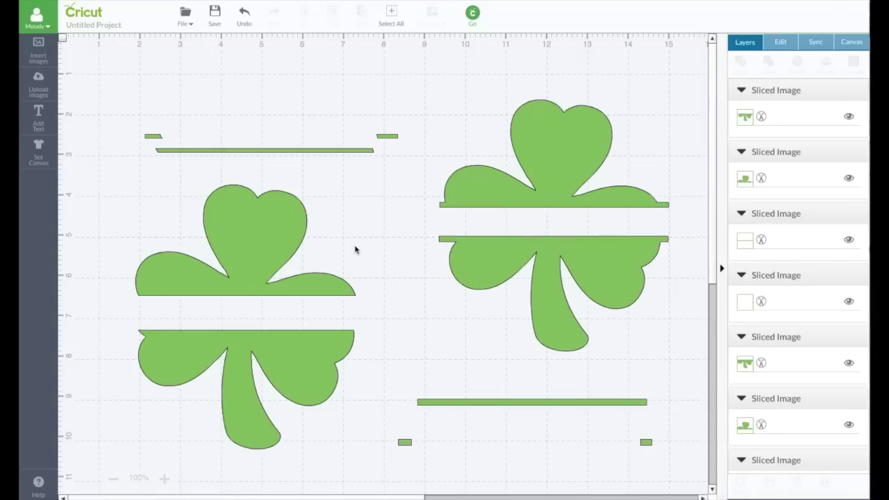